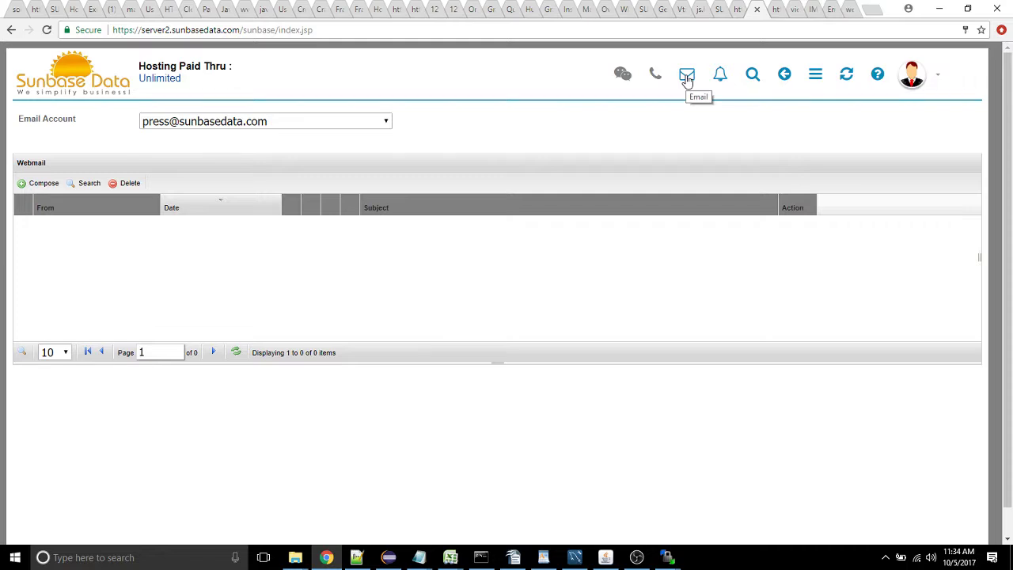
From the profile's Integrations page, open the list of connected user email accounts
click(815, 80)
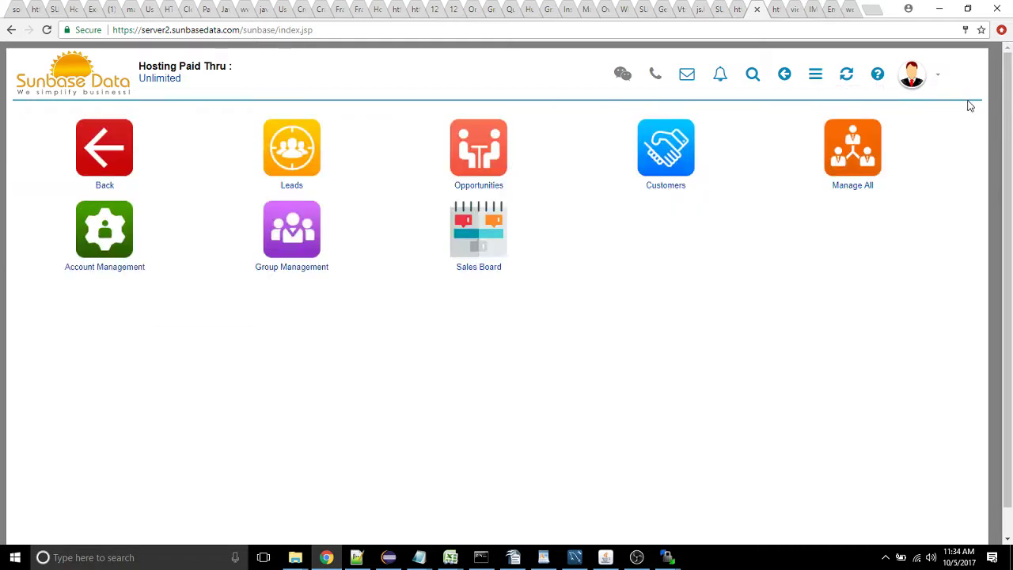
click(940, 78)
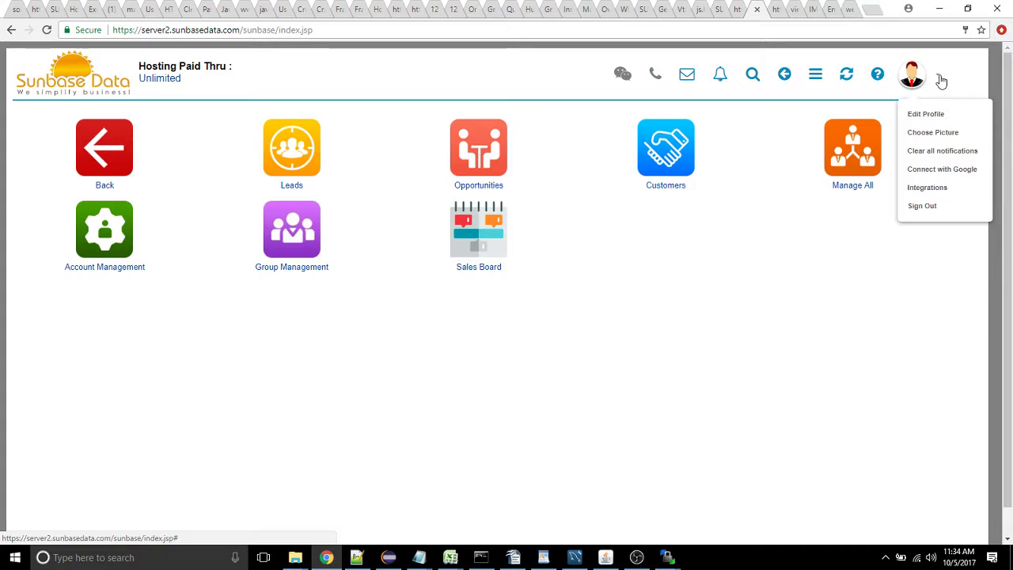
click(939, 191)
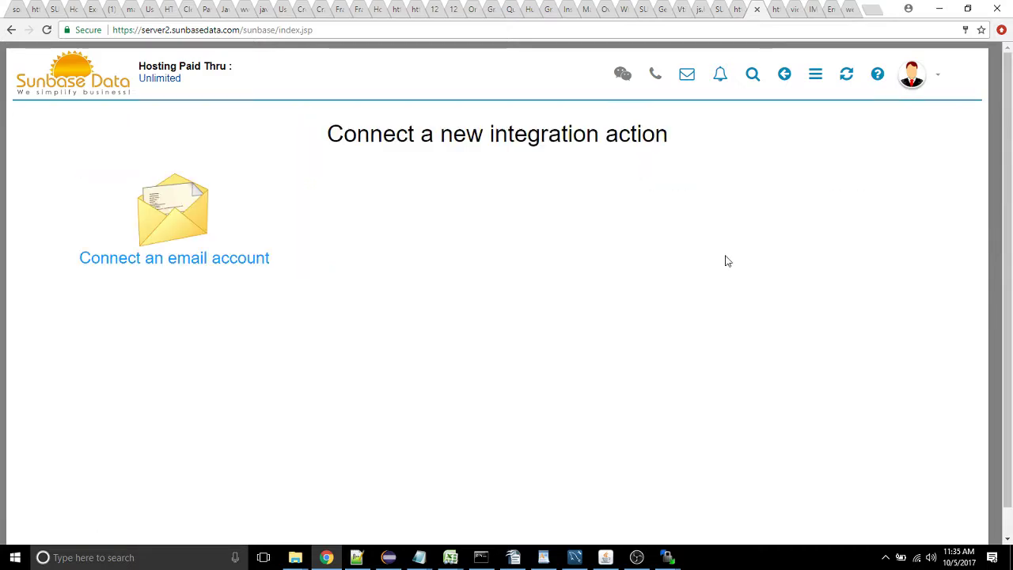
click(210, 223)
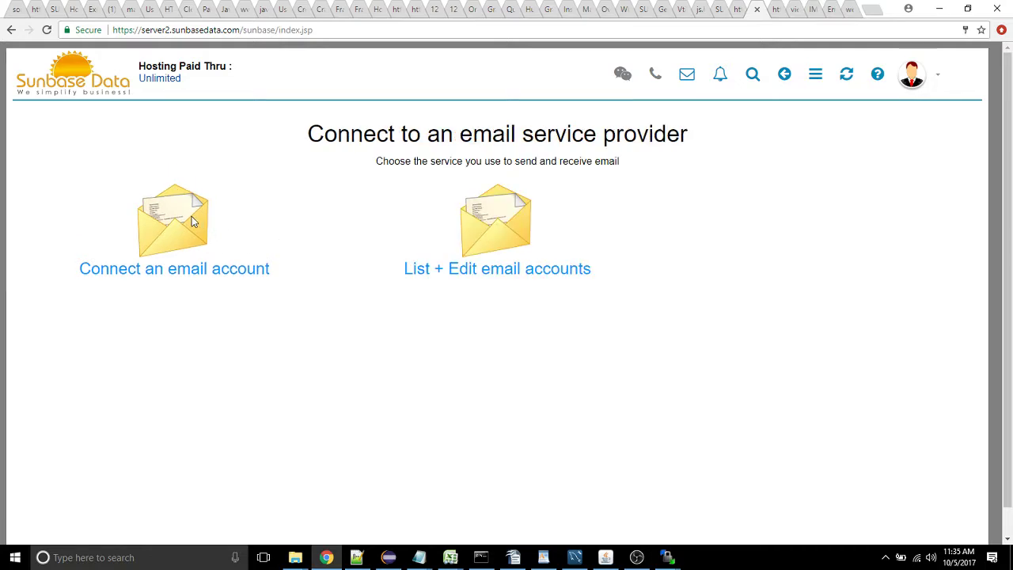
click(191, 218)
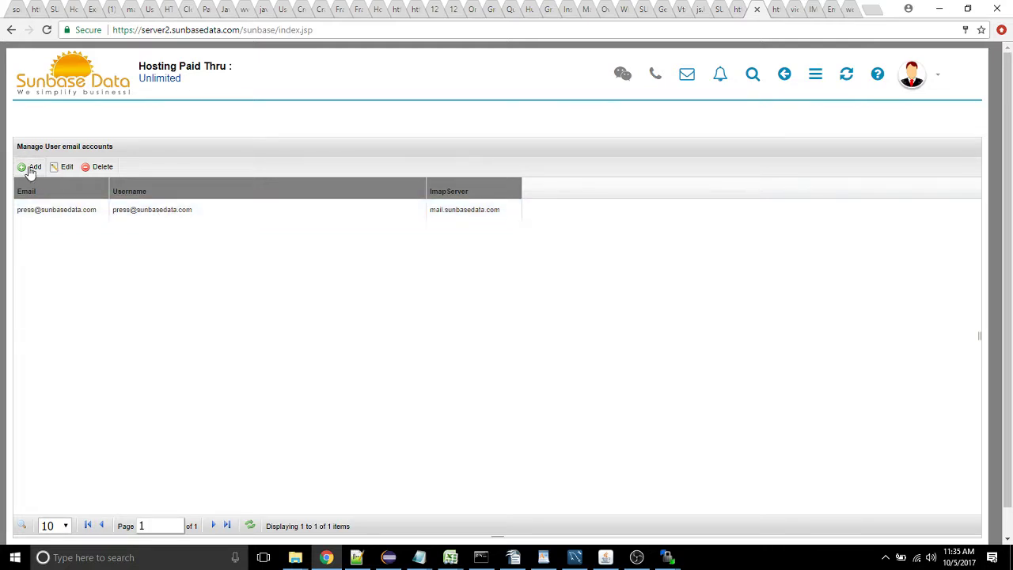
Review the existing account's email address, username, IMAP port and SMTP server, then compare with Bluehost's configuration
double_click(133, 211)
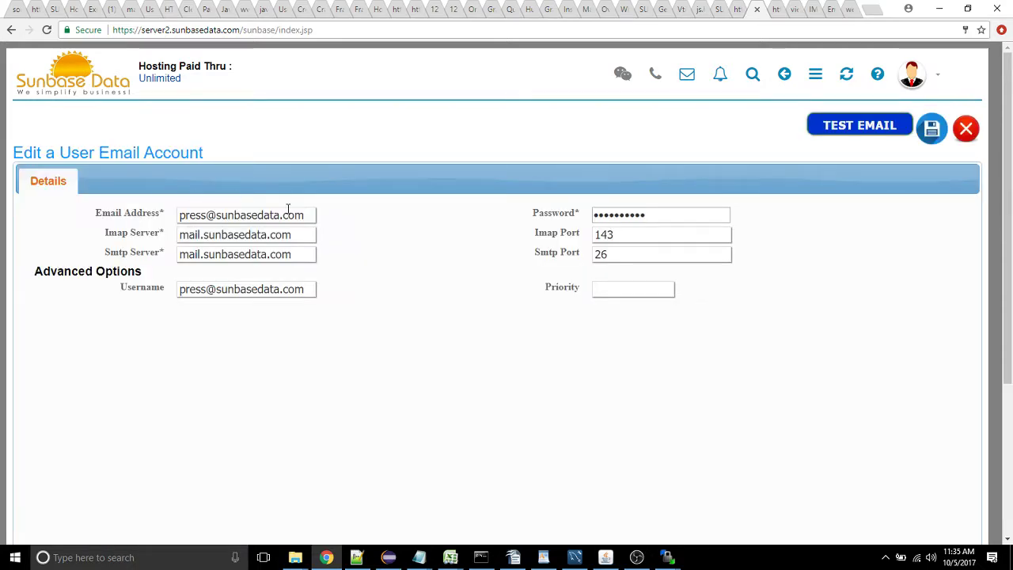
drag(307, 215, 156, 227)
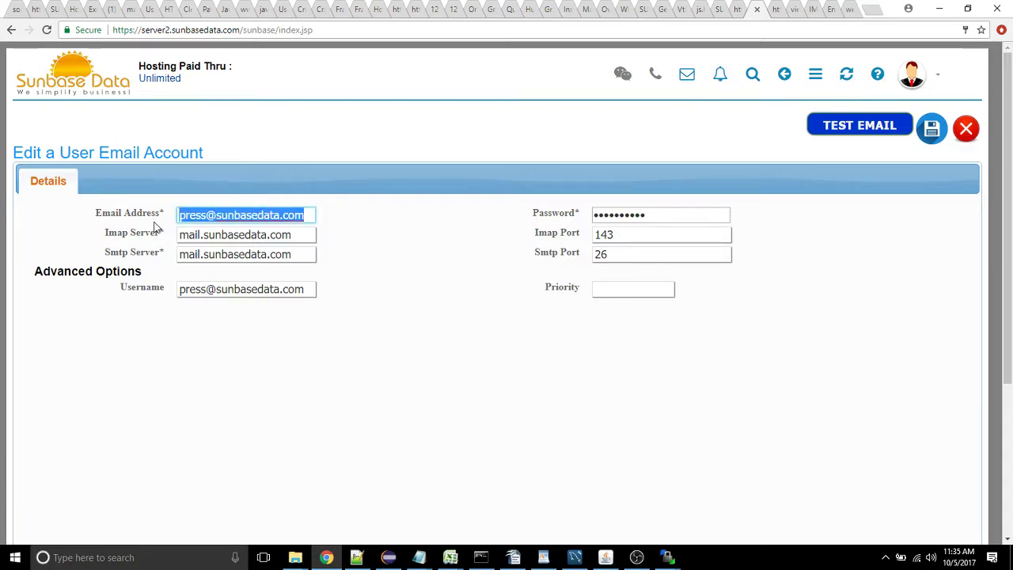
drag(310, 289, 122, 273)
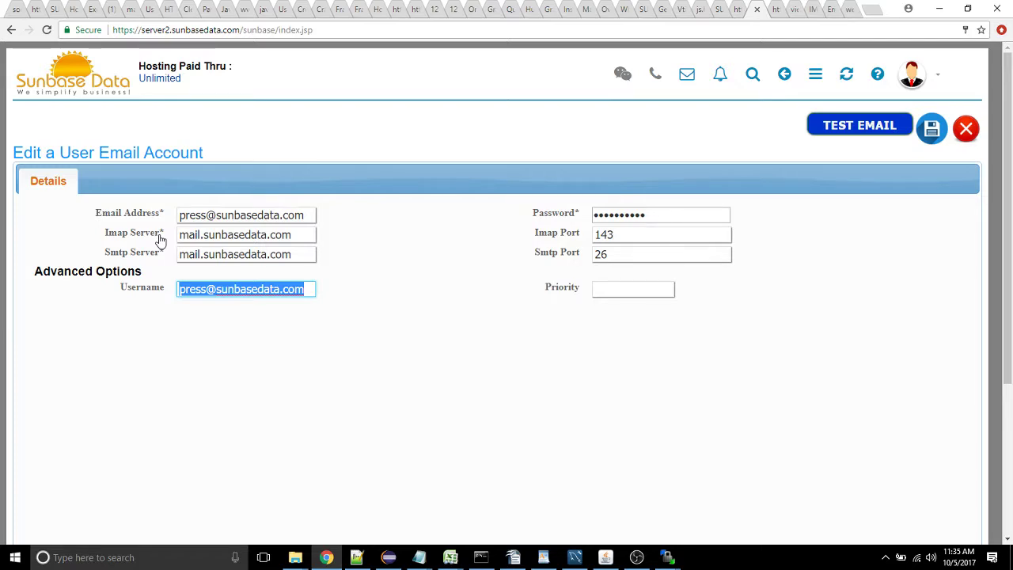
click(630, 232)
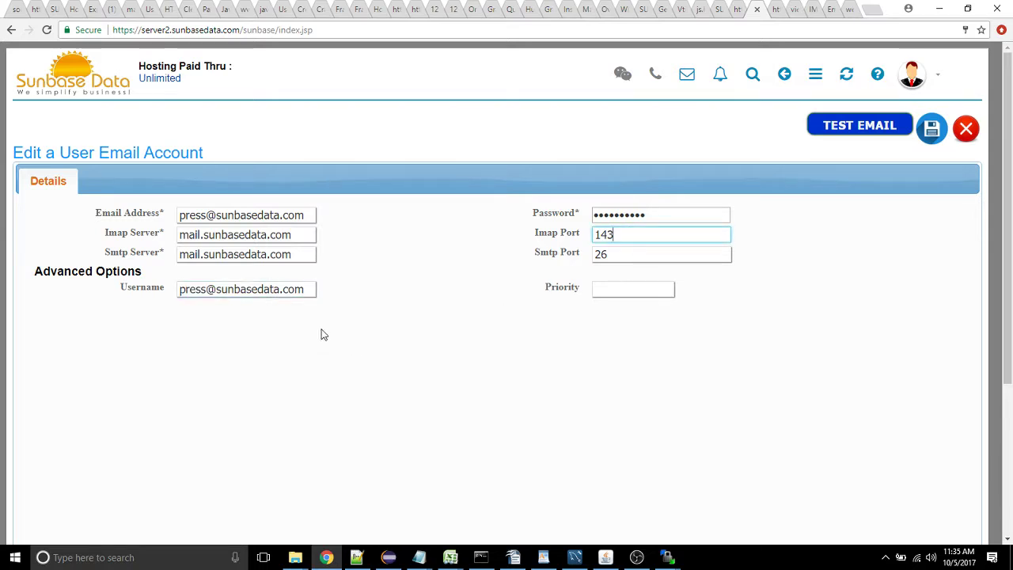
drag(301, 253, 103, 243)
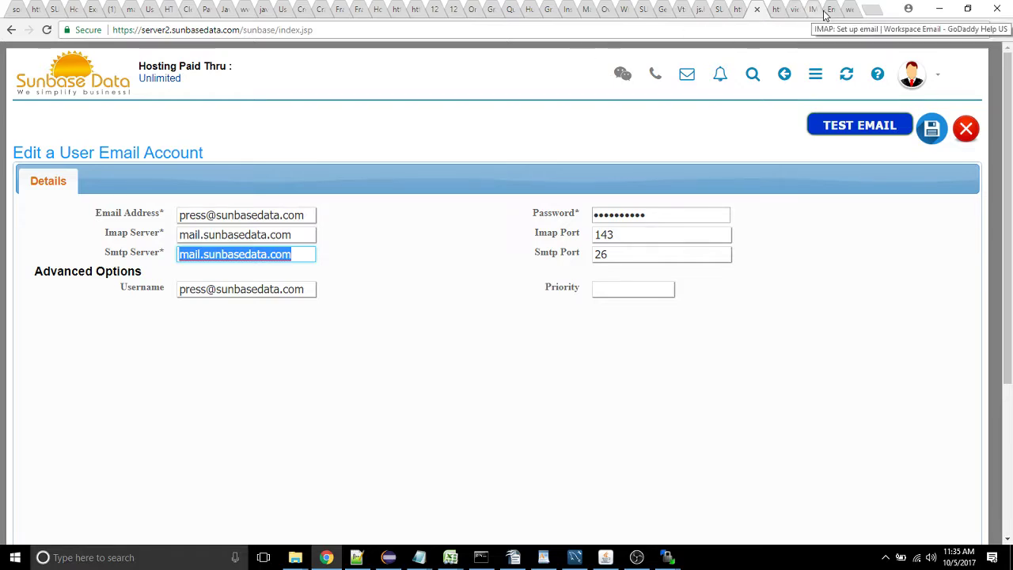
click(831, 12)
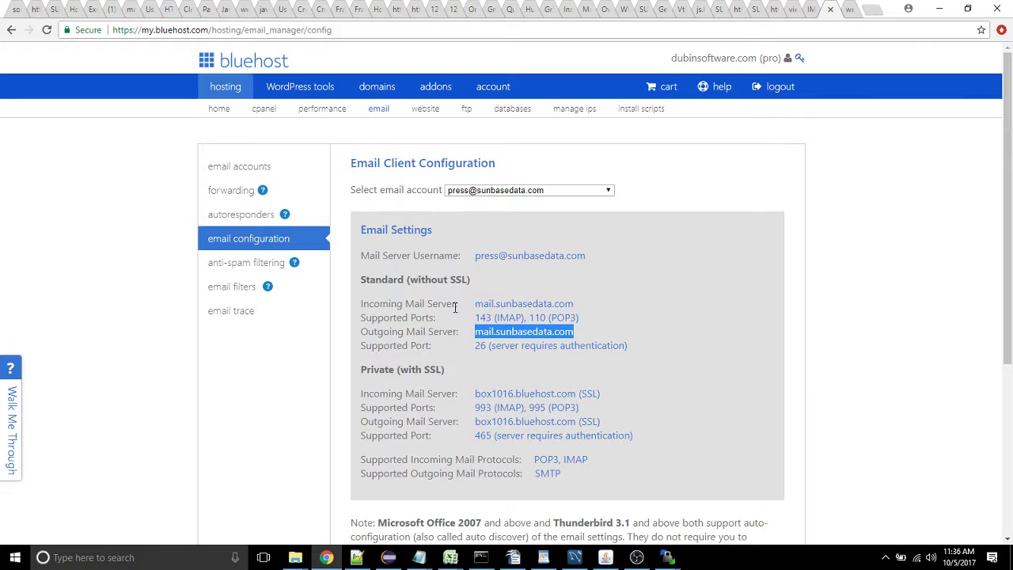
drag(474, 304, 575, 303)
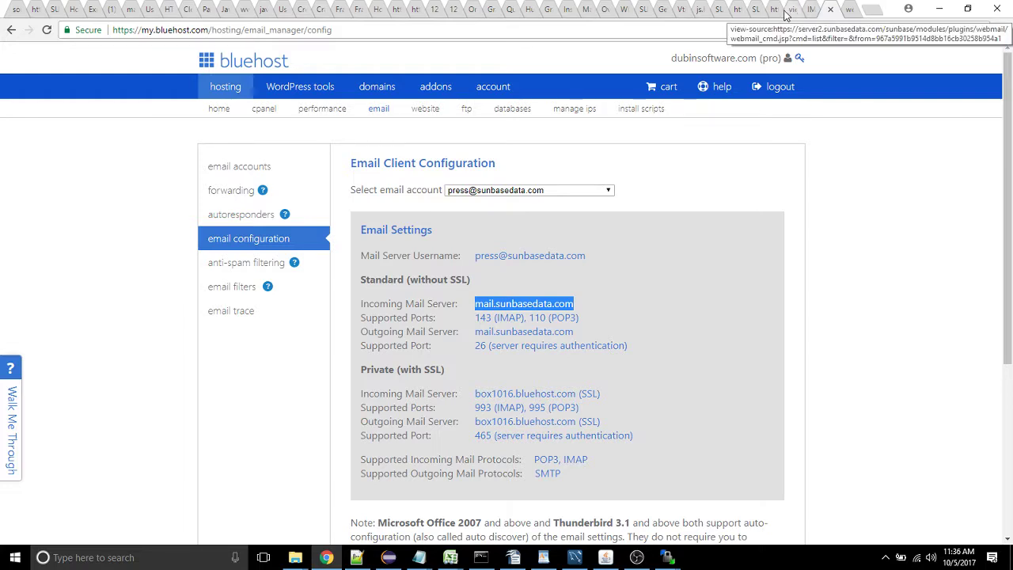
click(776, 12)
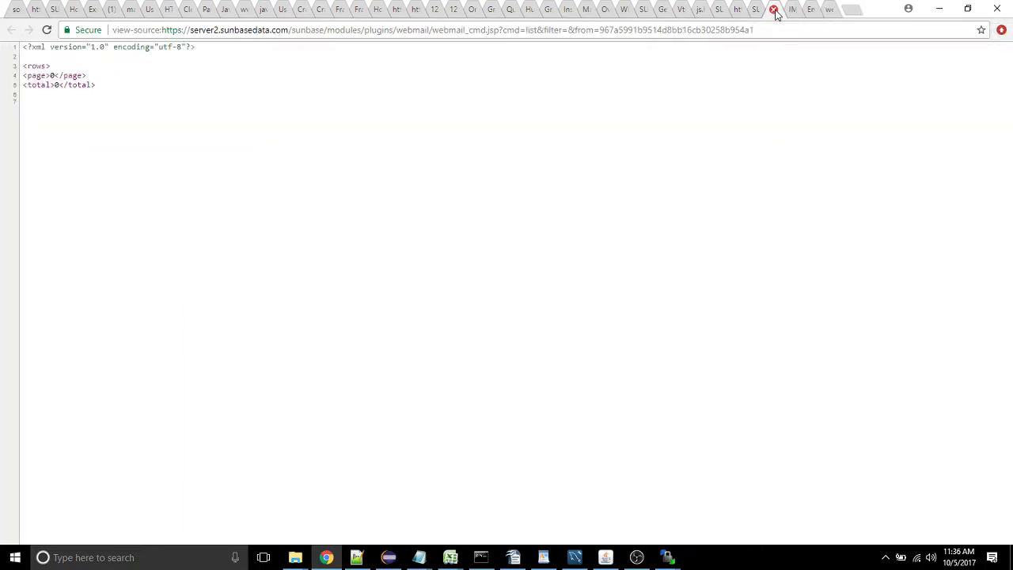
Close the extra tabs, verify the email connection succeeds, and save the account
click(776, 12)
click(757, 10)
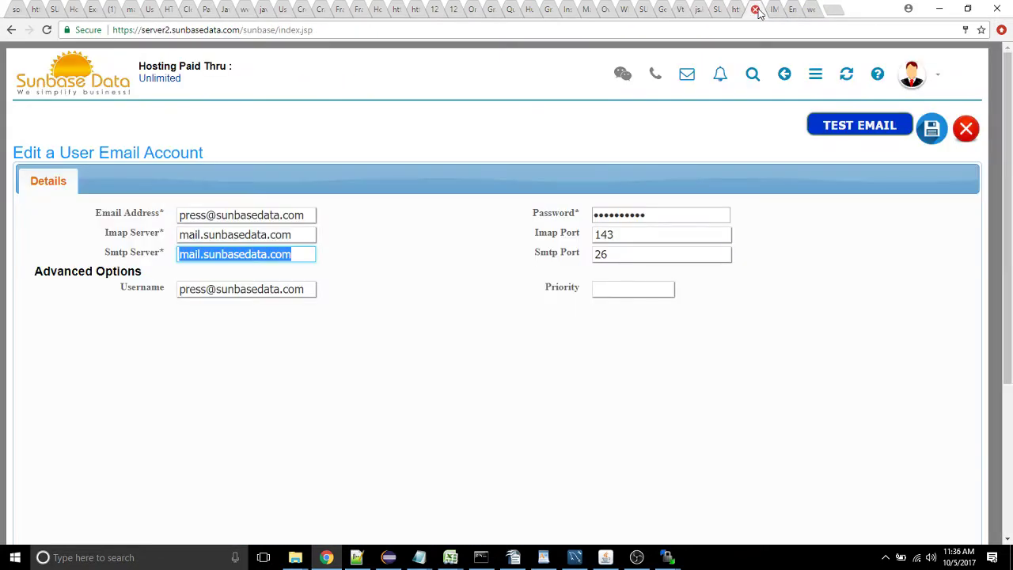
click(334, 246)
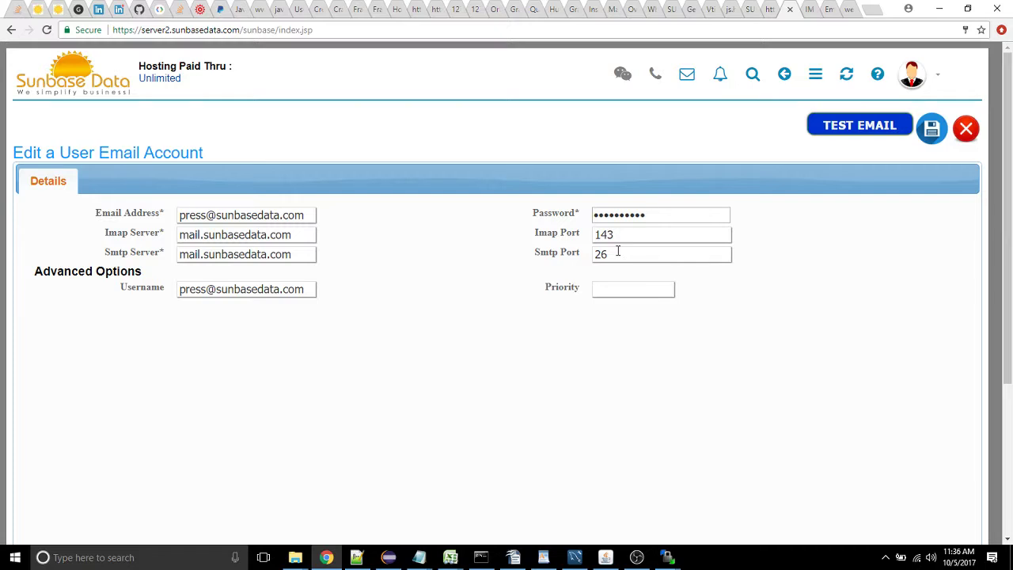
click(879, 131)
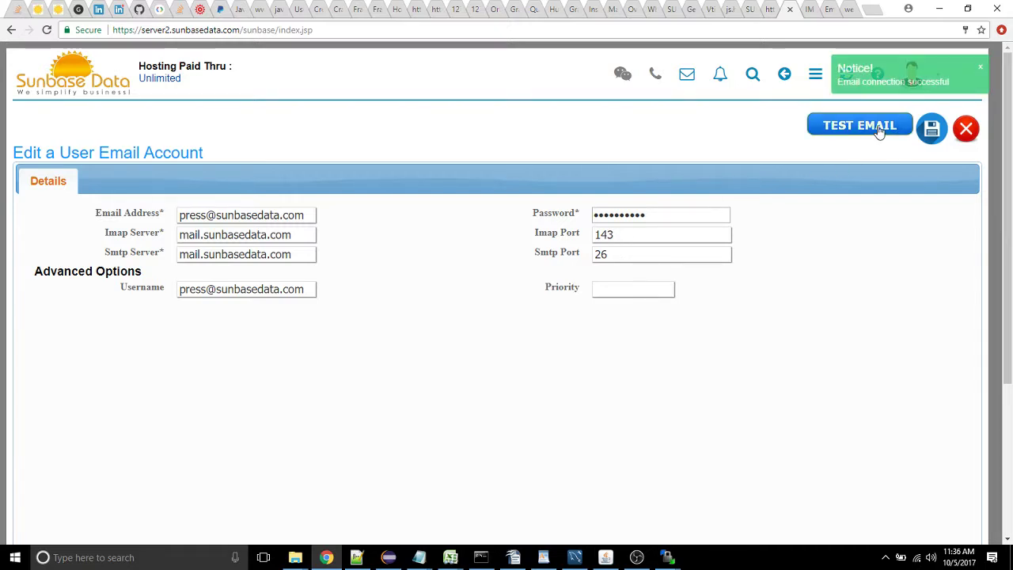
click(926, 126)
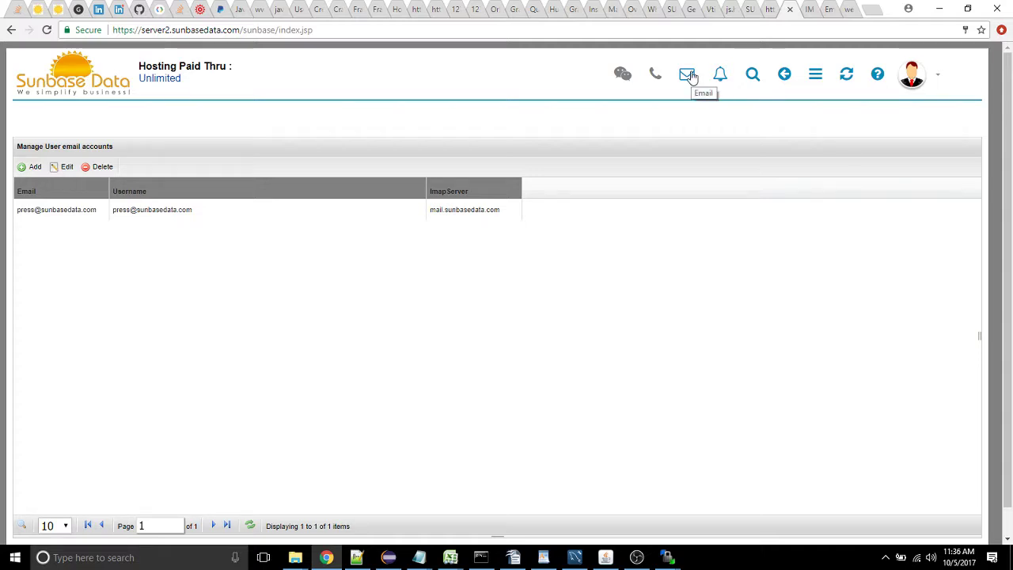
click(688, 75)
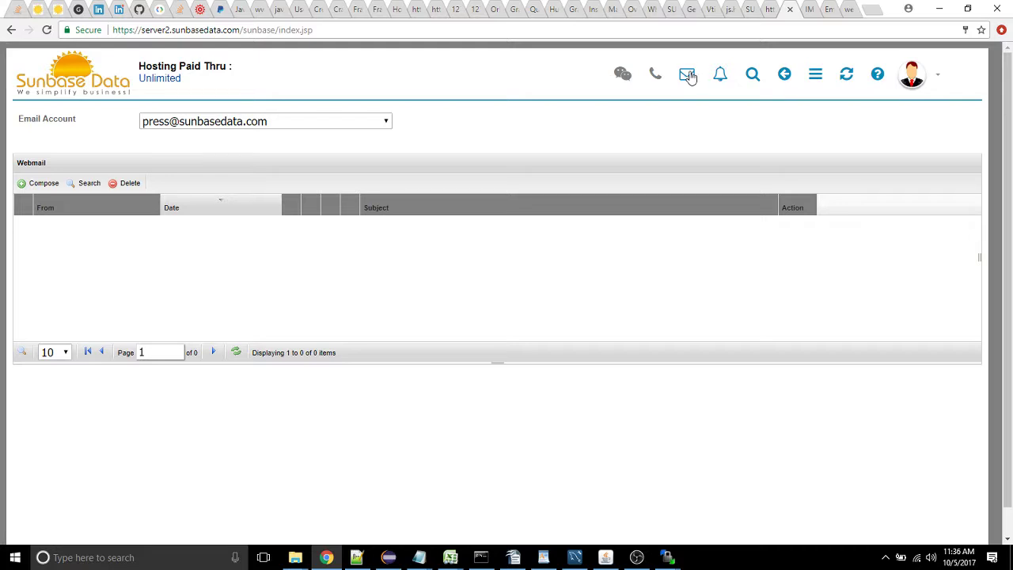
click(264, 125)
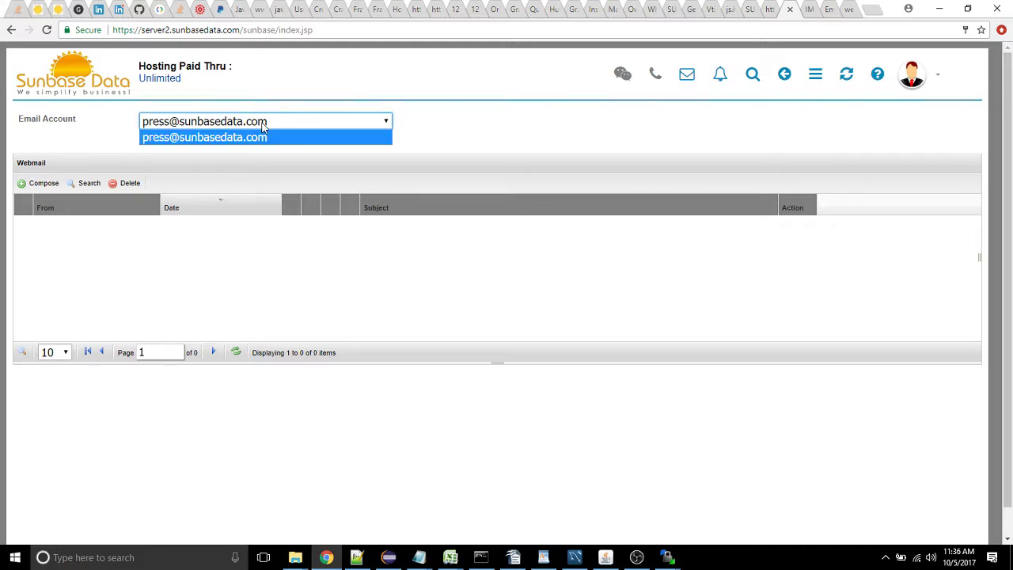
click(264, 125)
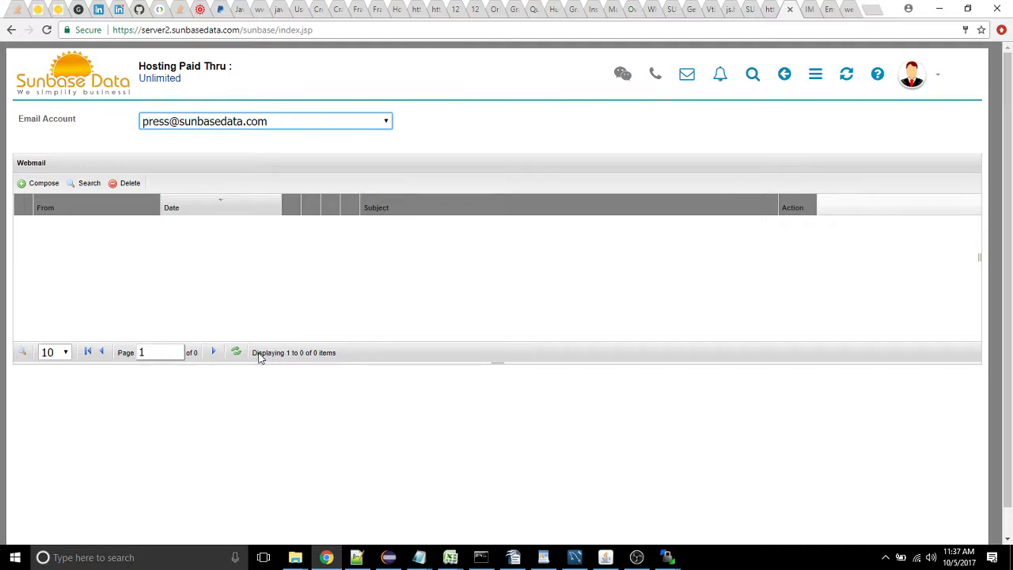
click(52, 188)
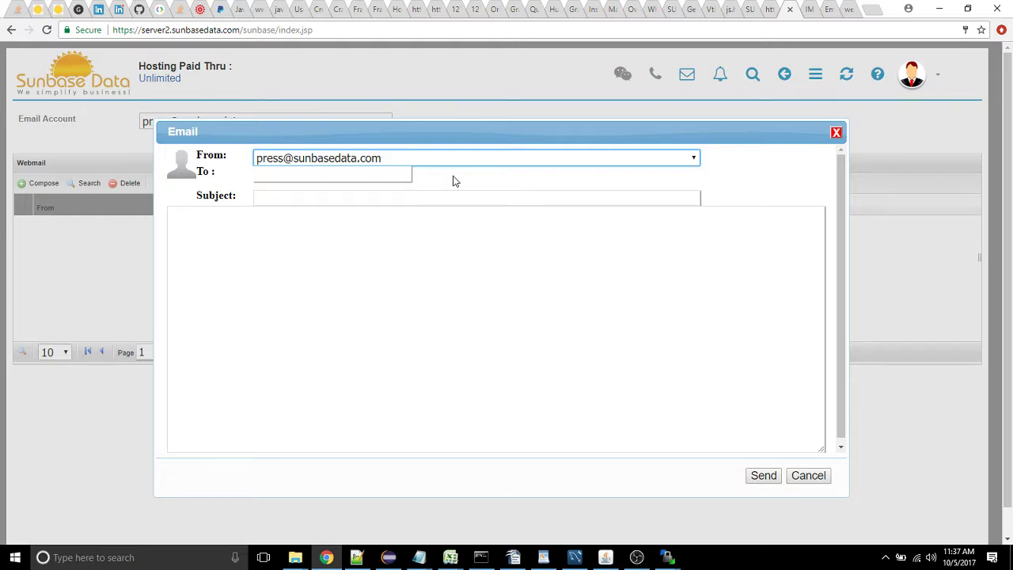
click(345, 175)
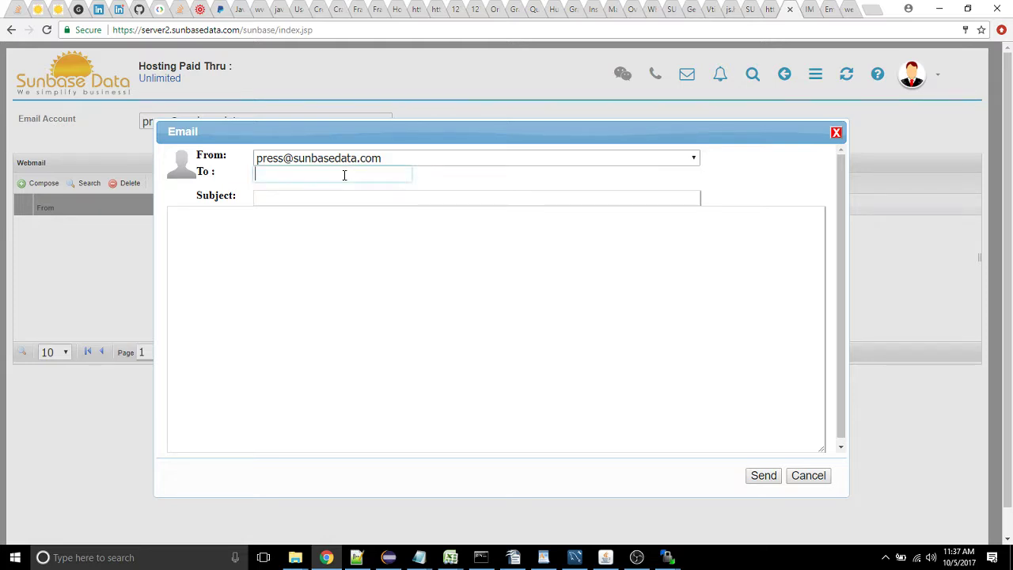
click(836, 134)
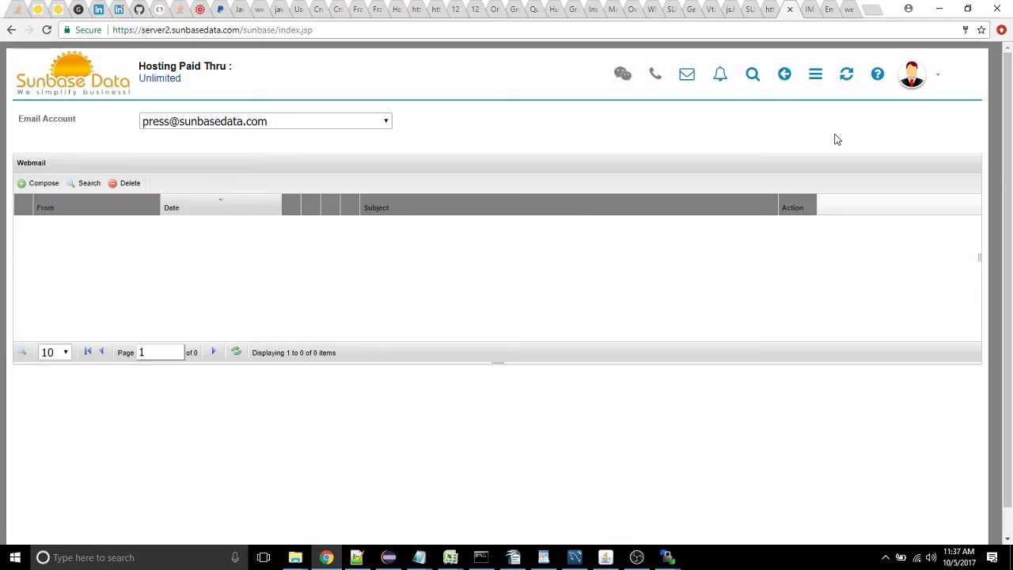
Open the EmPower Solar lead from the Leads list and start an email to it
click(817, 85)
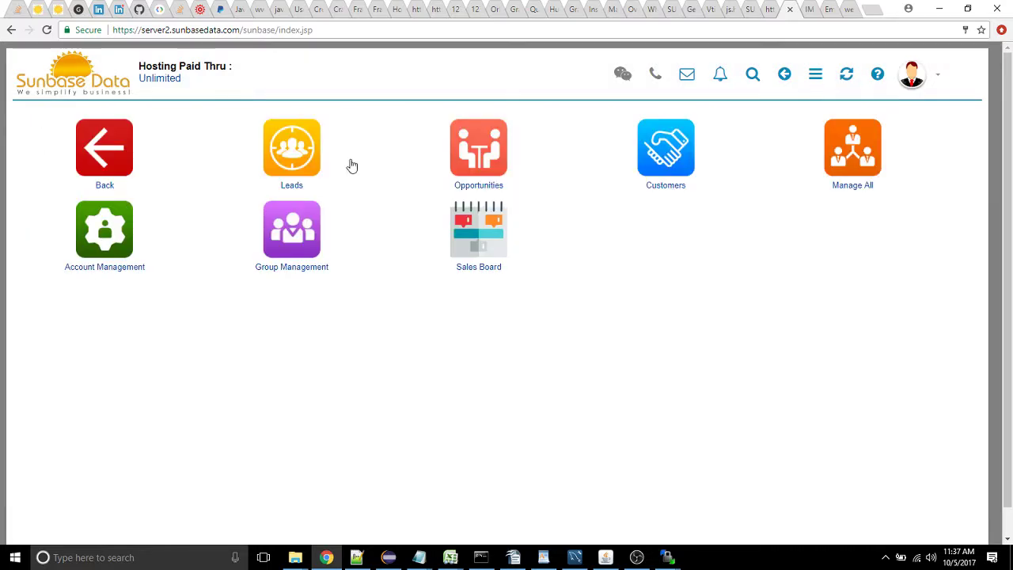
click(310, 160)
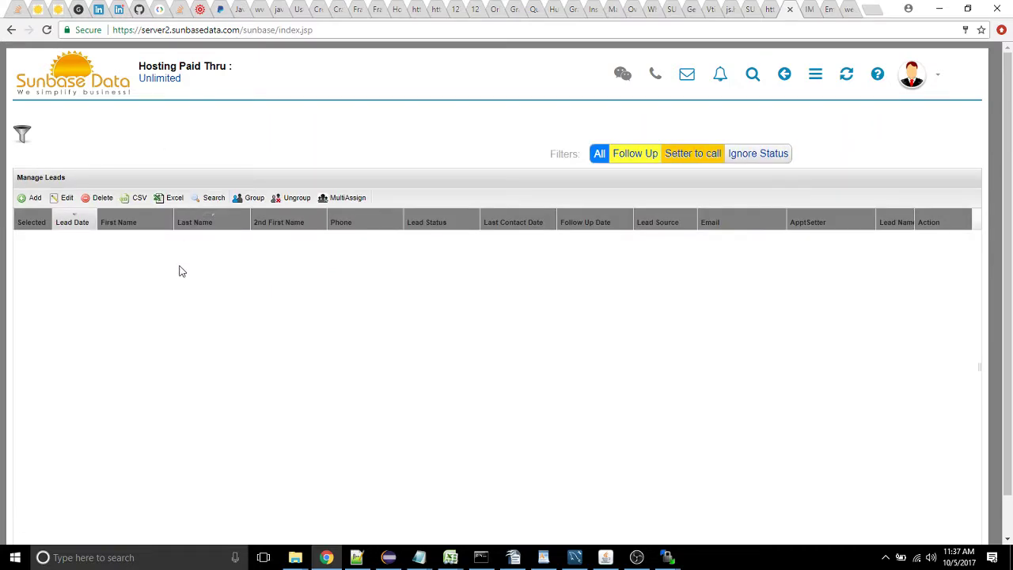
double_click(183, 266)
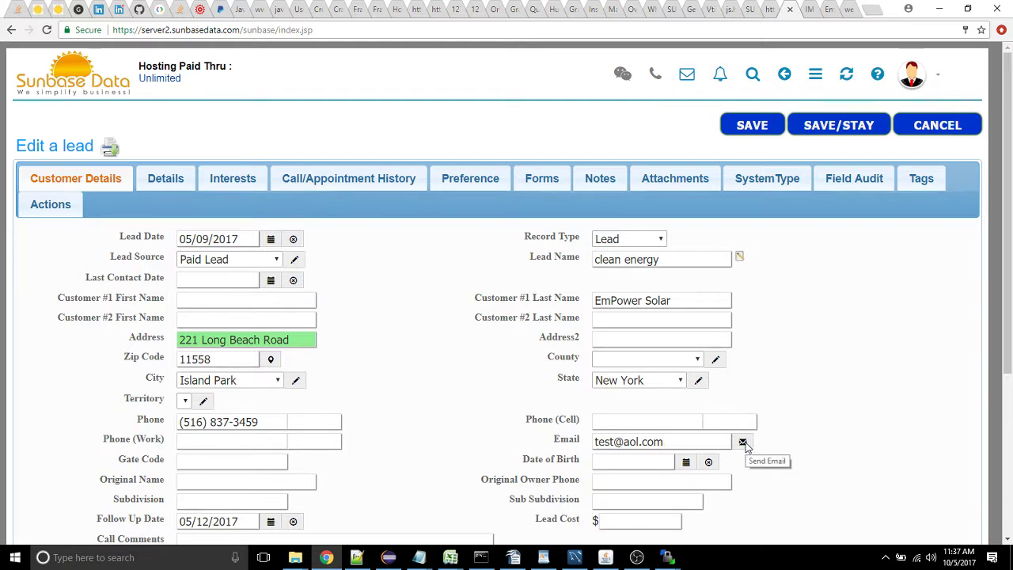
click(742, 442)
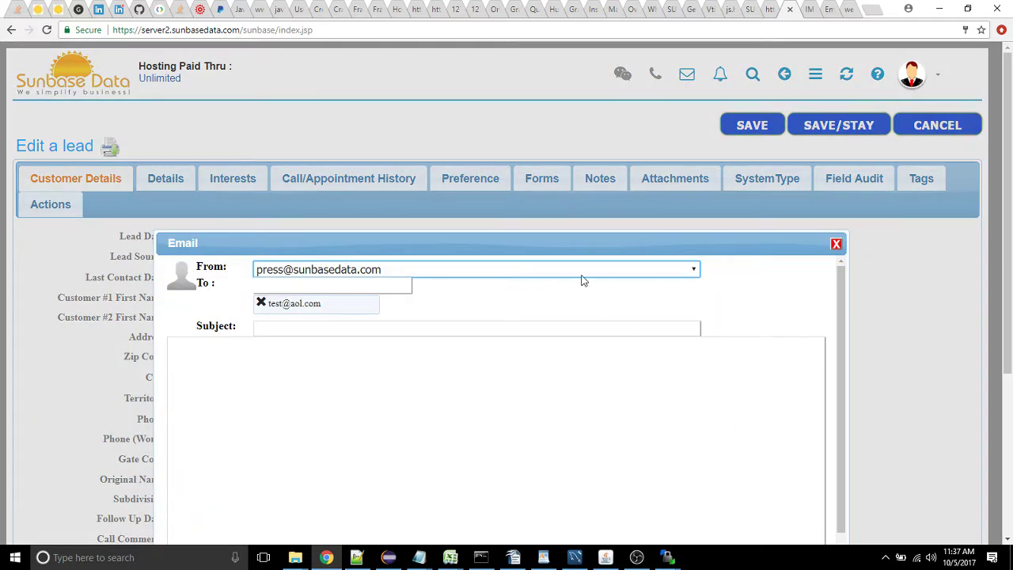
Move the email dialog up, keep the same sender, and add then remove an extra recipient address
drag(569, 245, 535, 118)
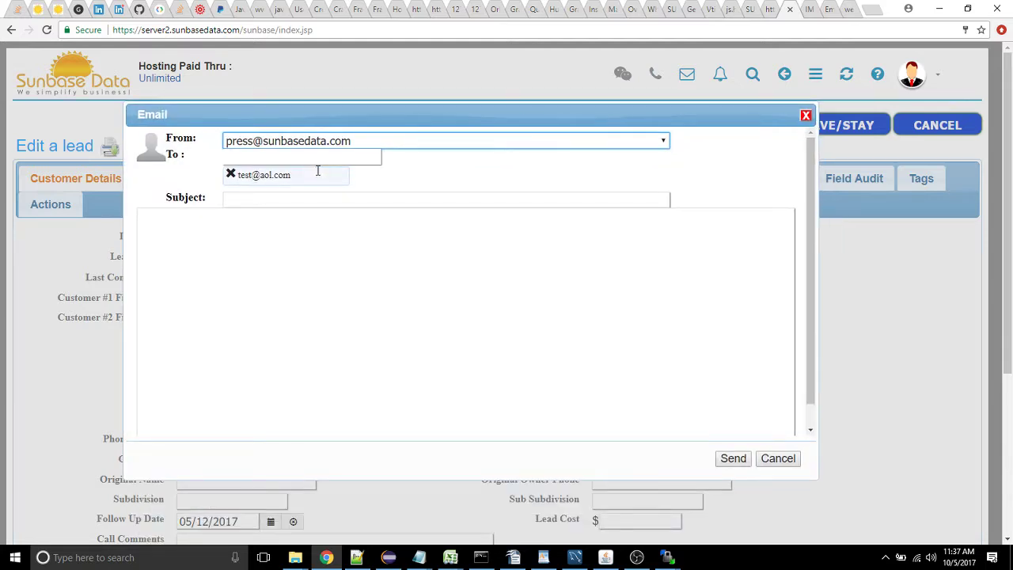
click(311, 147)
click(310, 146)
click(238, 158)
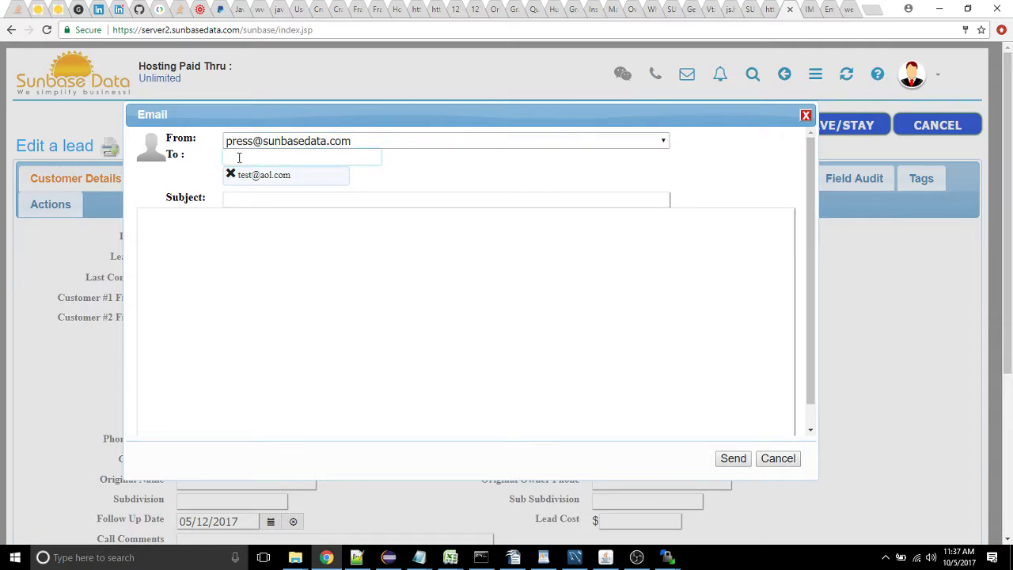
key(Return)
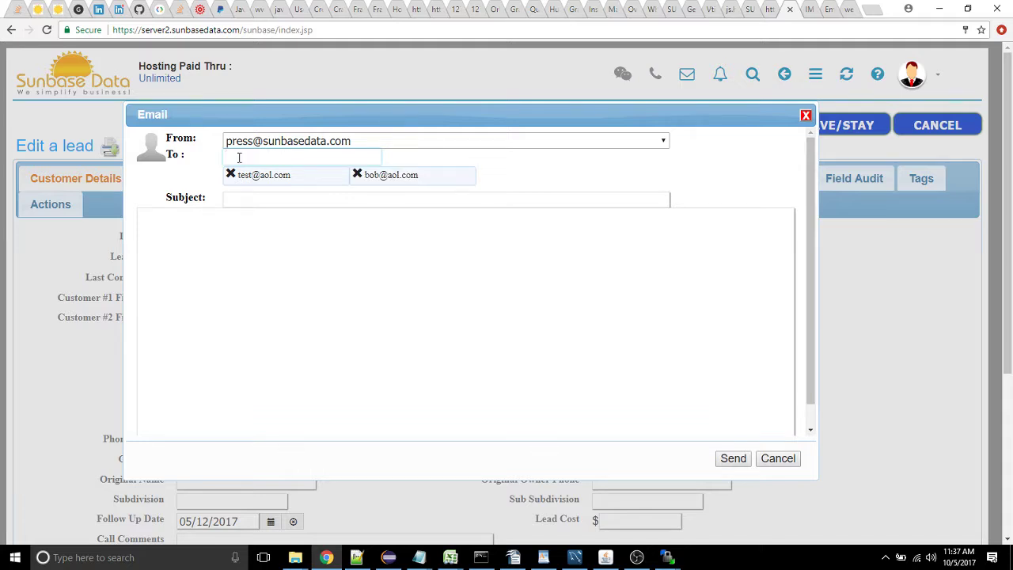
click(357, 174)
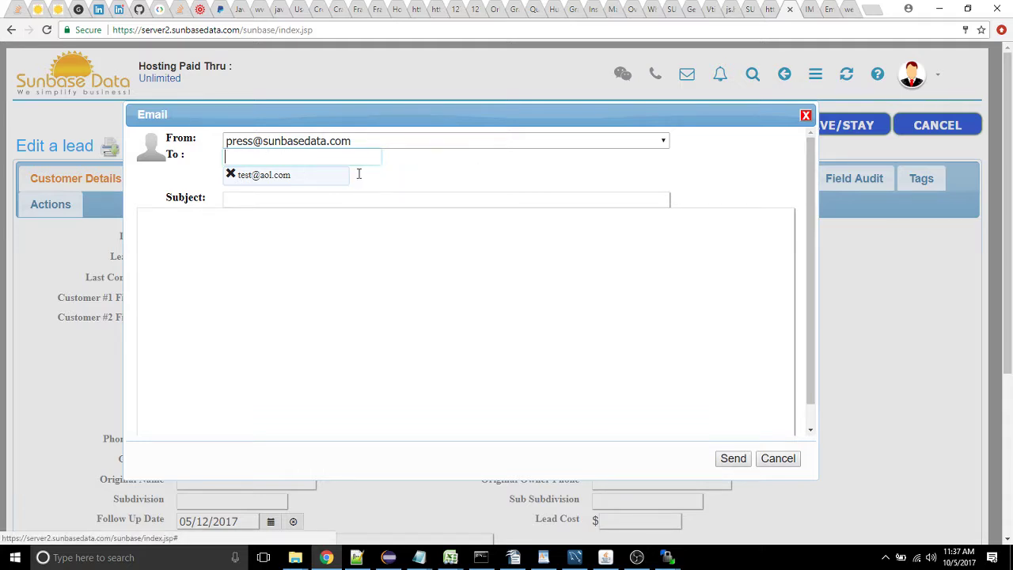
Go through the subject and message body fields, then return to the GoDaddy IMAP help page
click(286, 195)
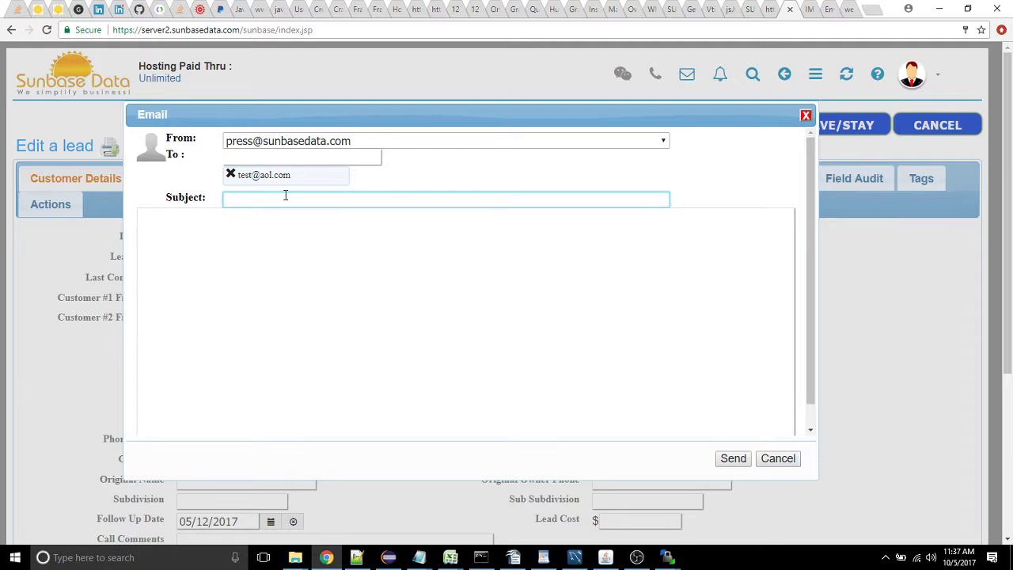
click(309, 284)
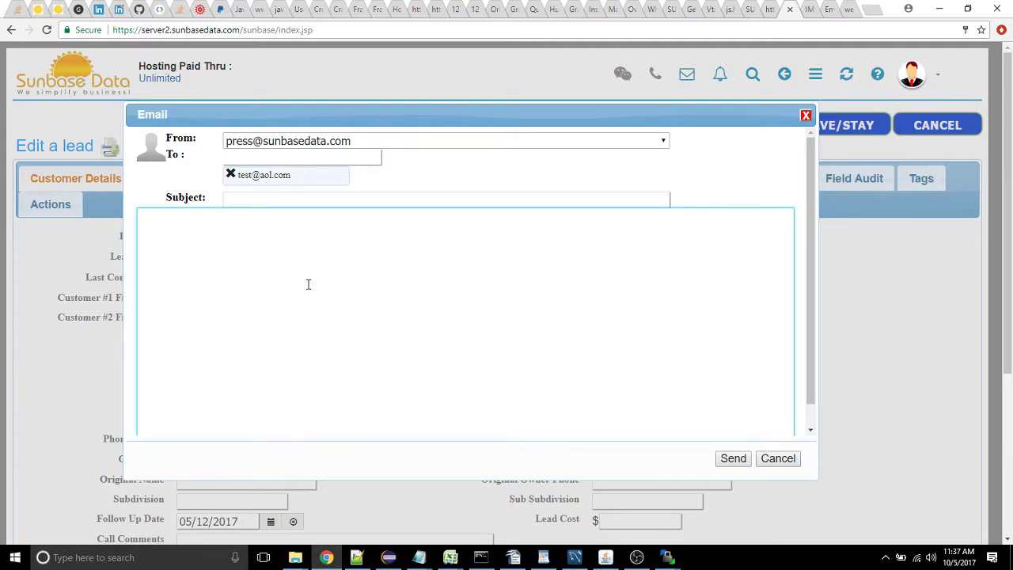
click(809, 11)
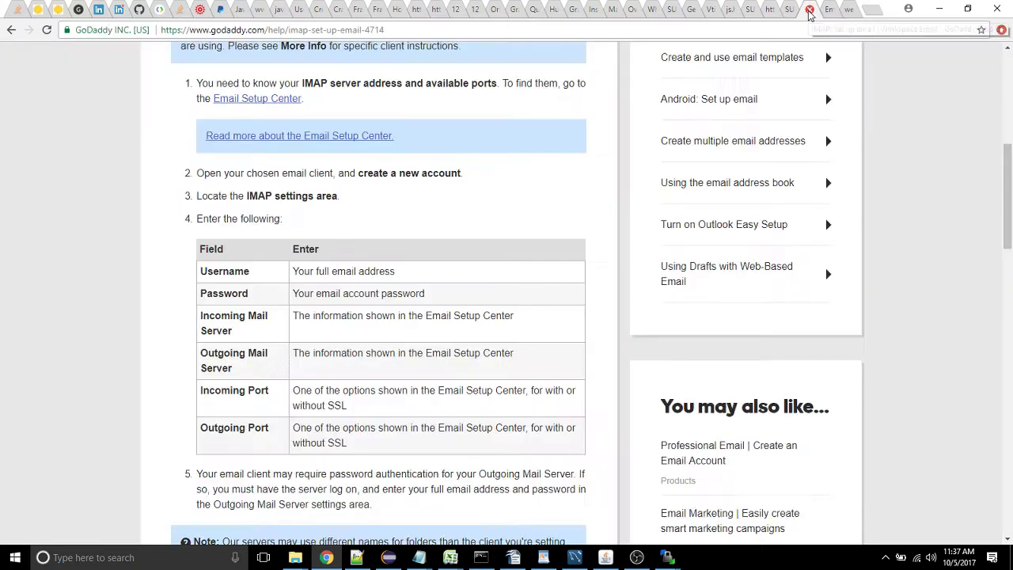